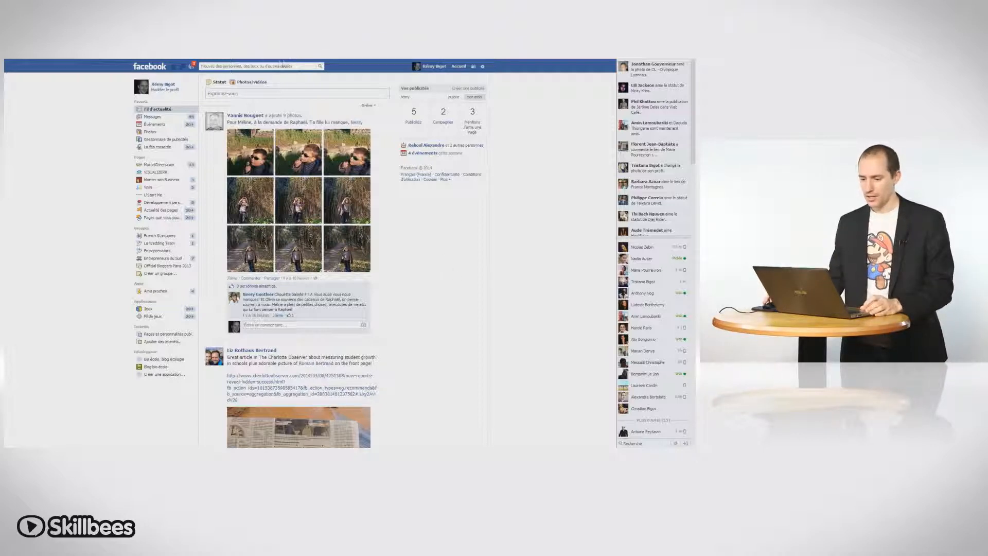
Switch the browser to full screen, search Facebook for "créer page" and open the "Créer une Page" suggestion
key("F11")
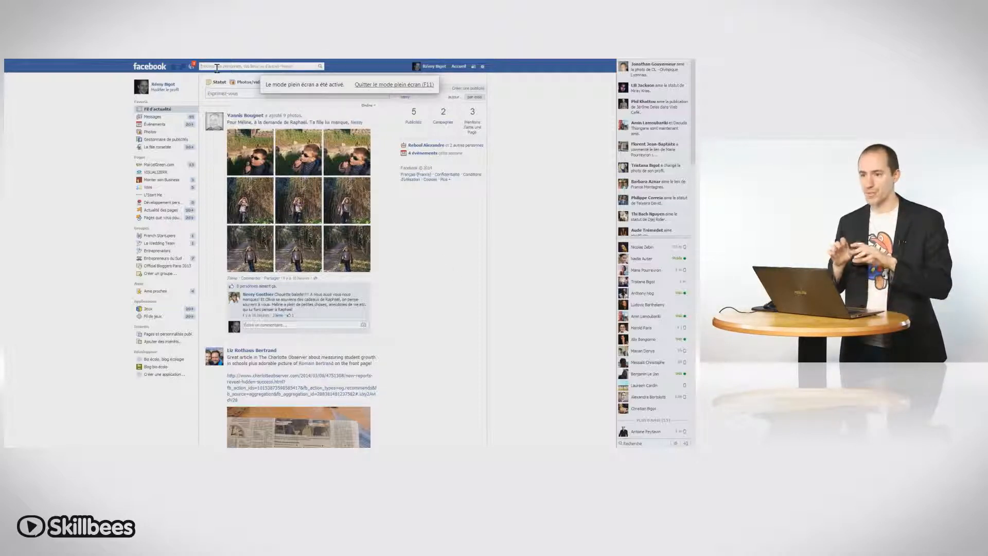
left_click(216, 68)
type("créer page")
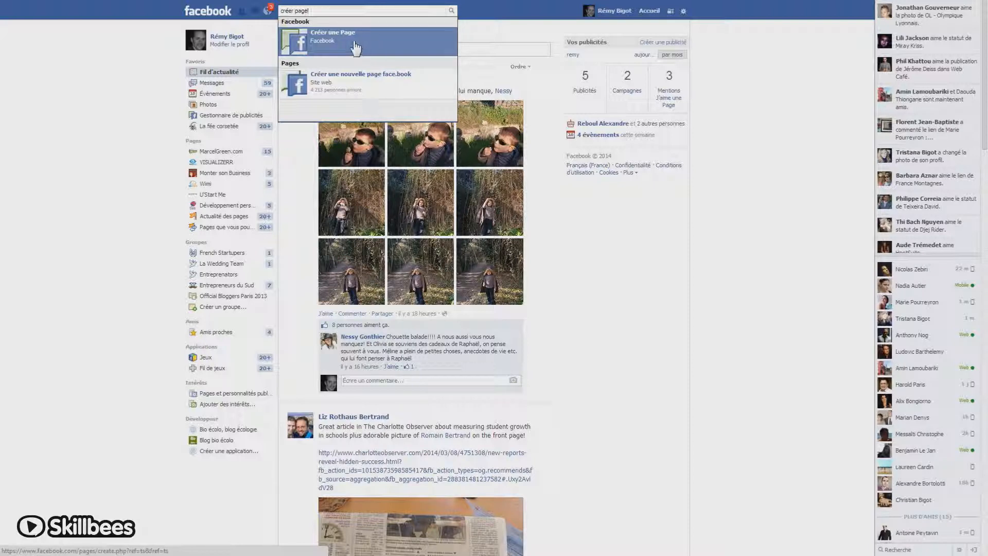
left_click(355, 47)
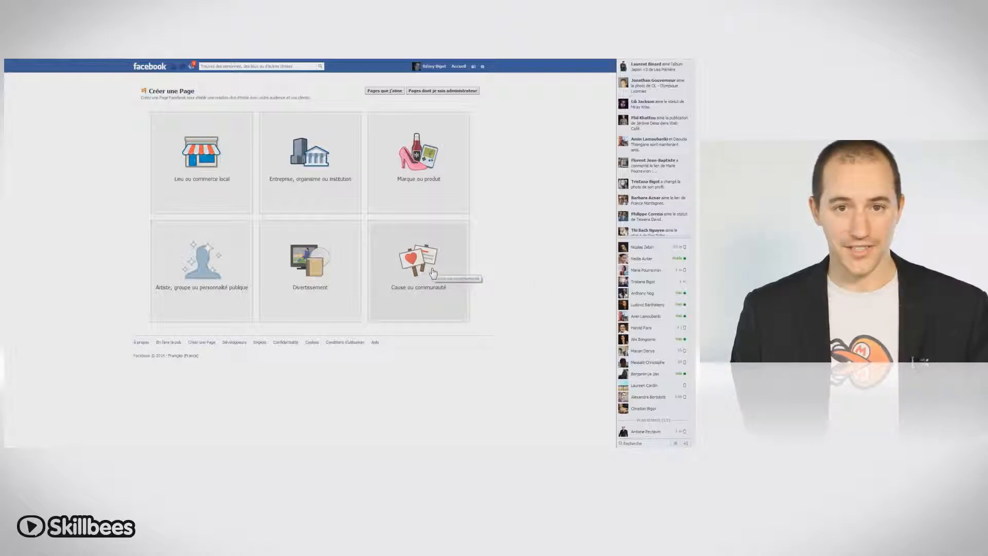
Choose the "Cause ou communauté" category, name the page "Facebook pour les TPE/PME", accept the page terms and submit it
left_click(432, 273)
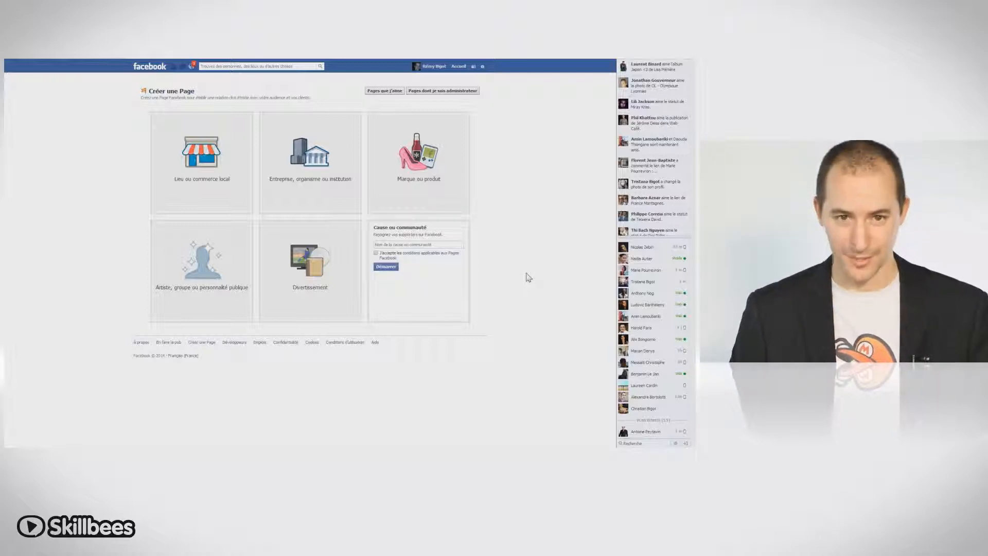
left_click(391, 244)
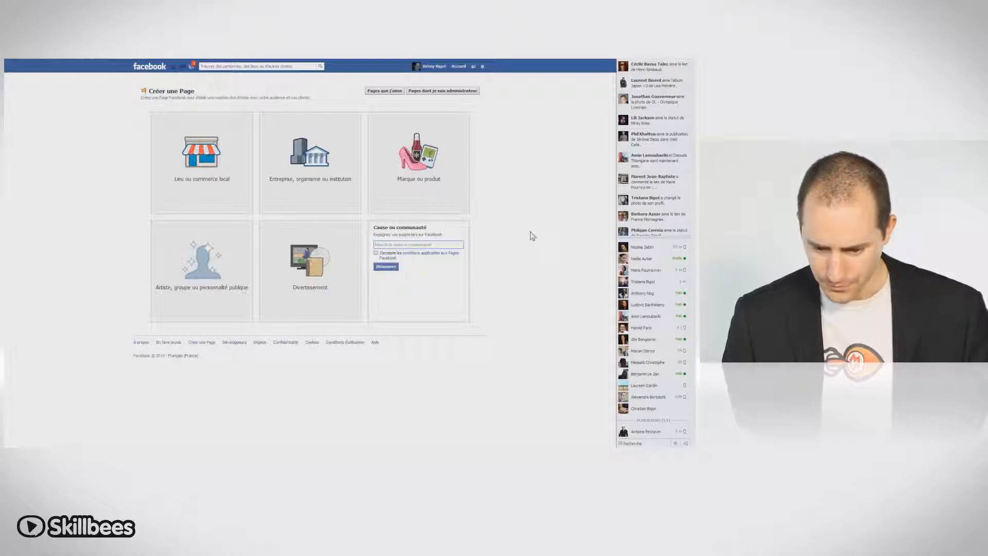
type("Face")
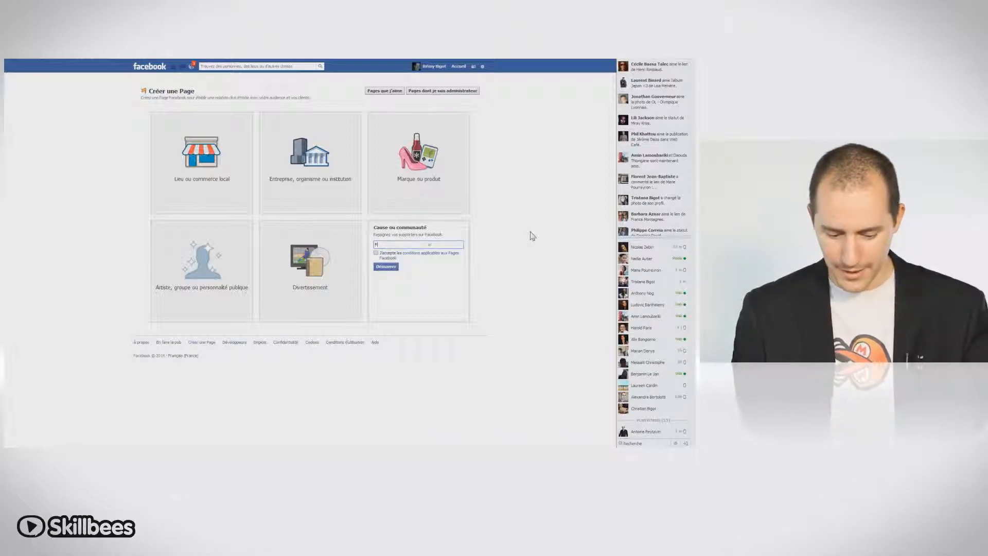
type("book po")
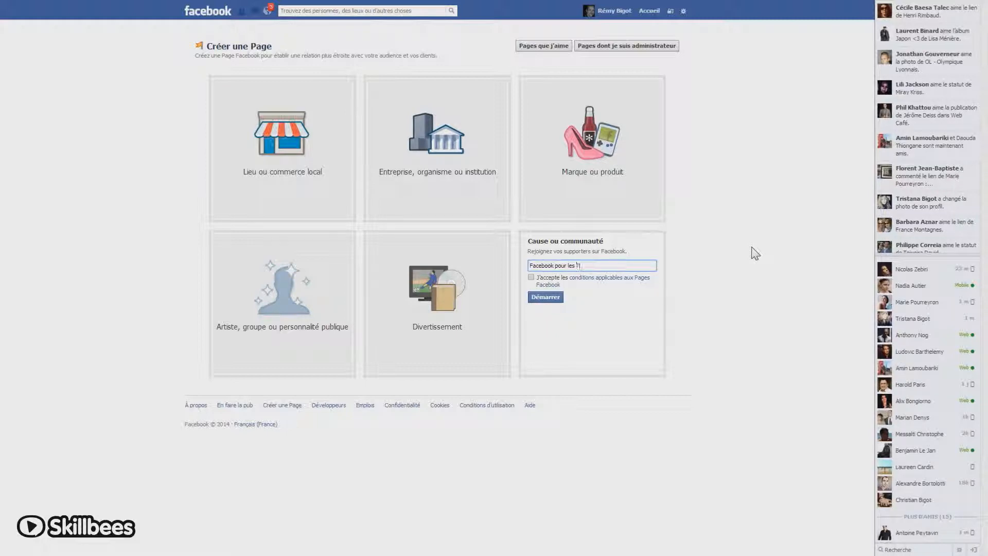
type("ur les TPE/PME")
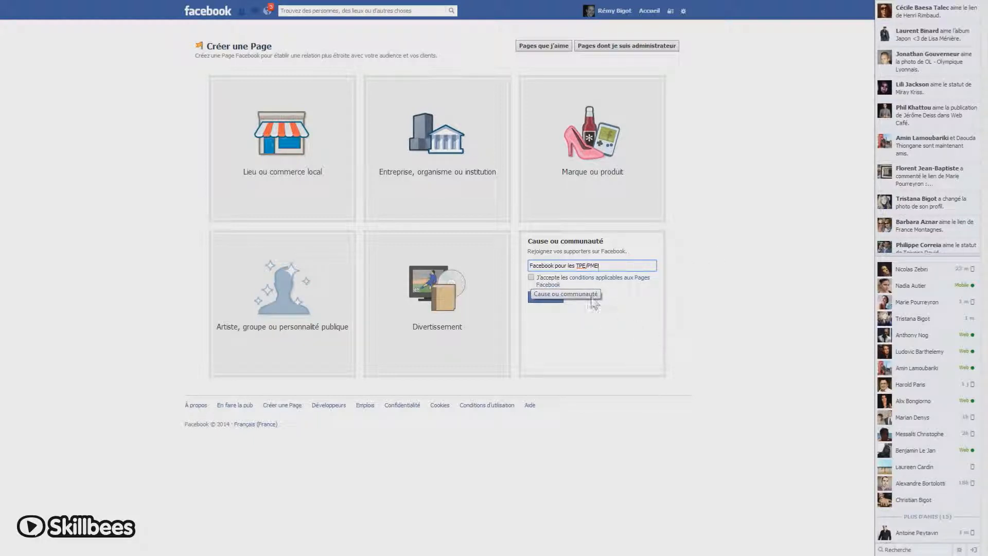
left_click(530, 276)
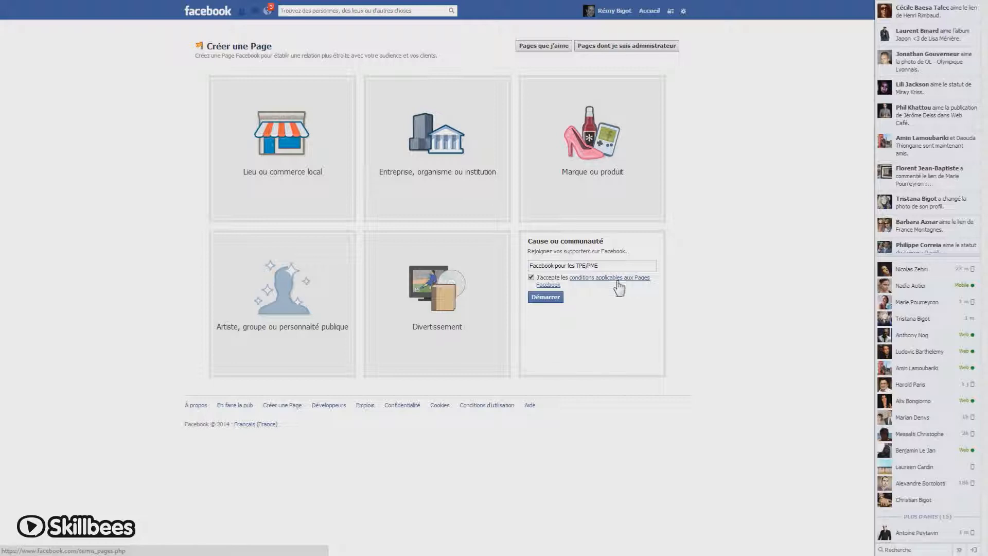
left_click(547, 299)
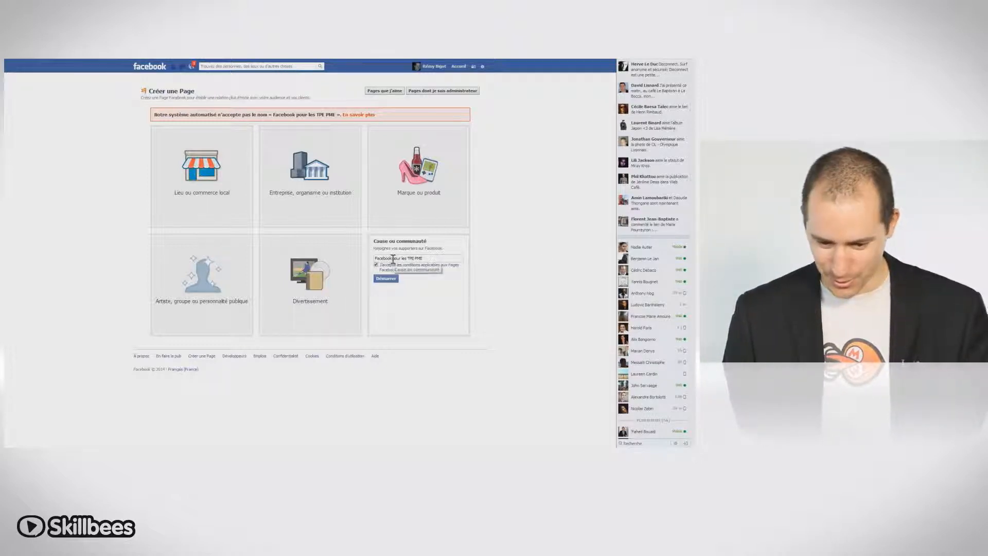
Change the page name to "Formation réseaux sociaux pour les TPE PME" and submit the form again with the terms accepted
left_click_drag(392, 258, 374, 258)
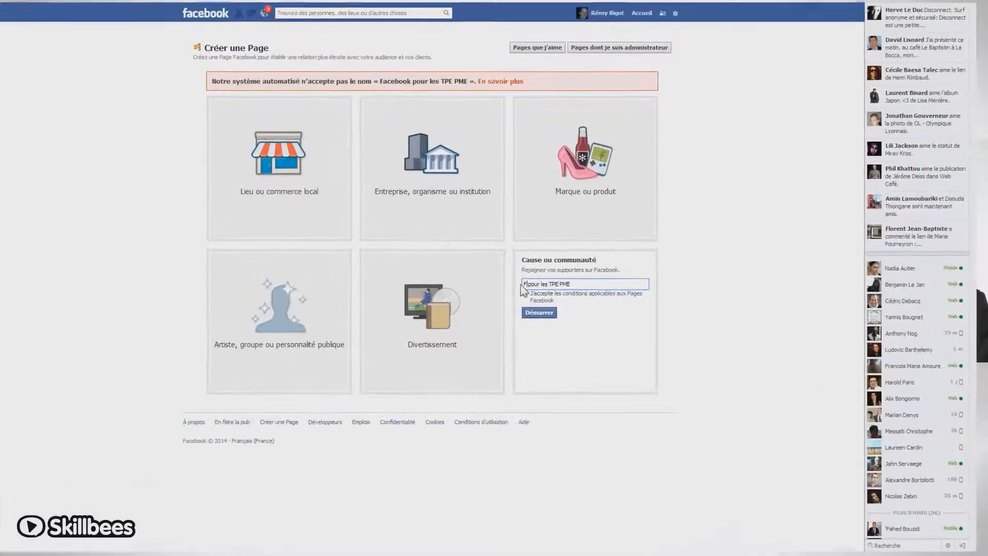
type("Formation réseaux sociaux")
left_click(530, 293)
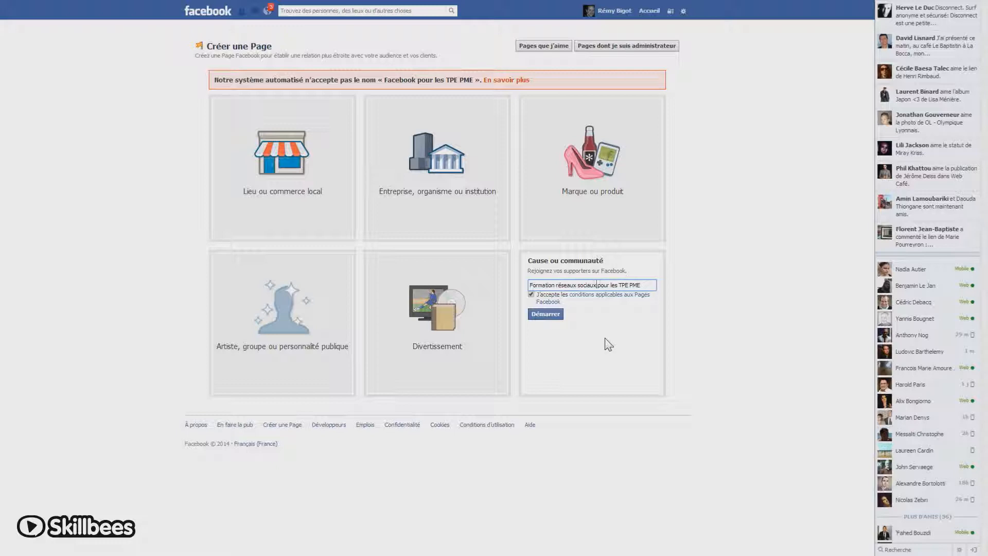
left_click(547, 315)
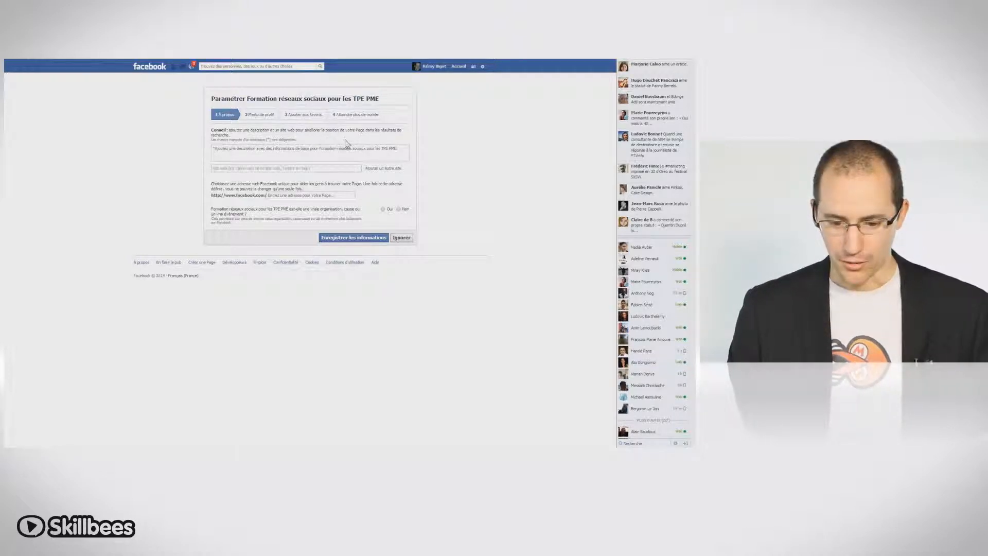
left_click(233, 148)
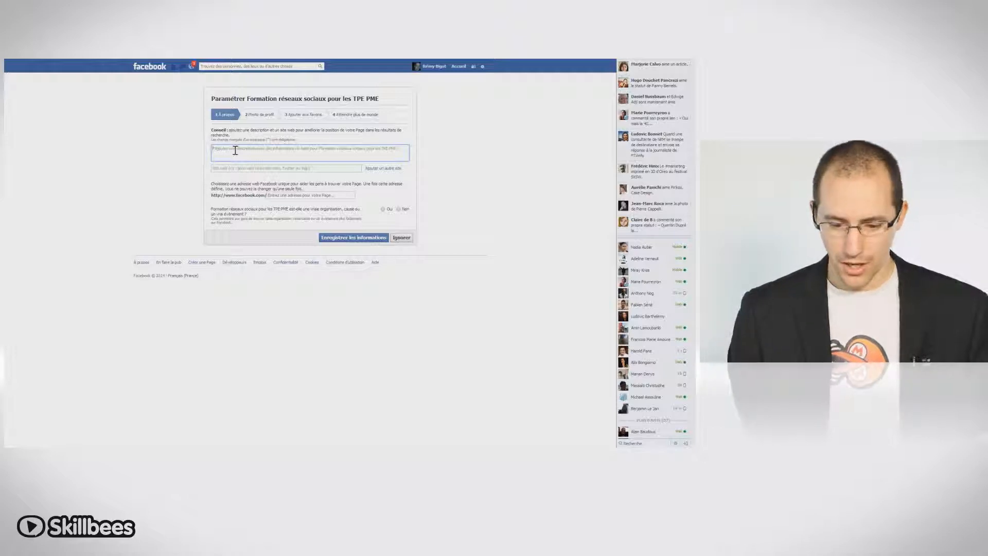
type("Formation réseaux sociaux pour TPE/PME")
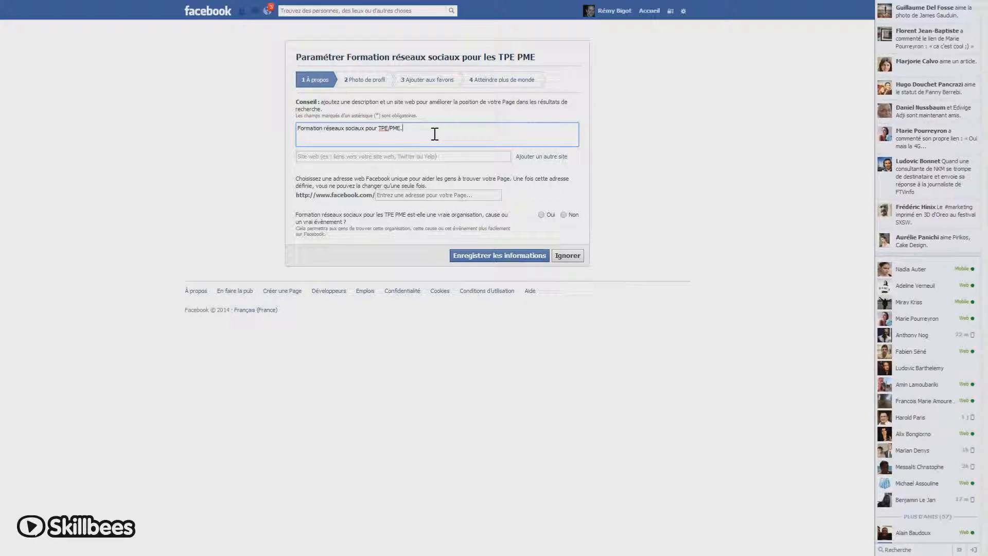
left_click(341, 157)
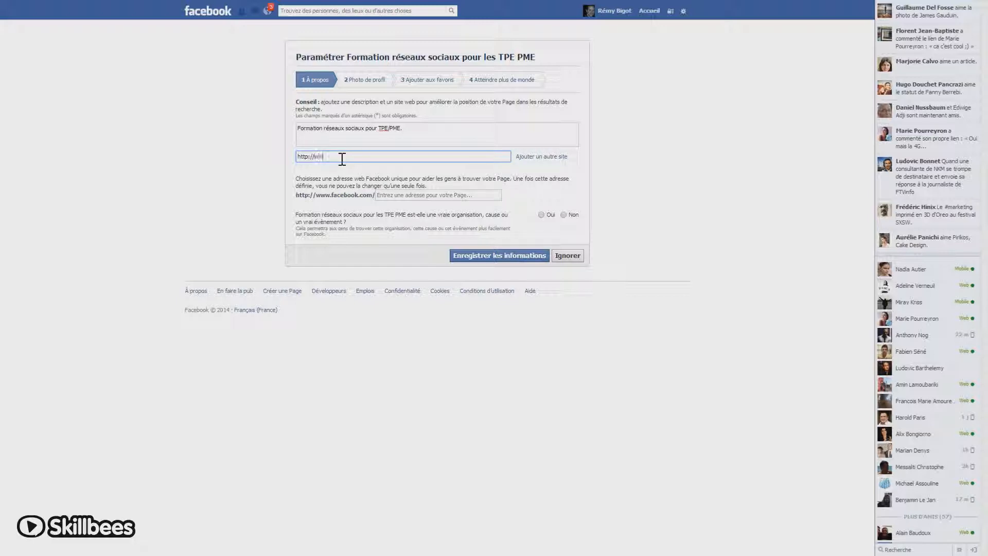
type("elepho")
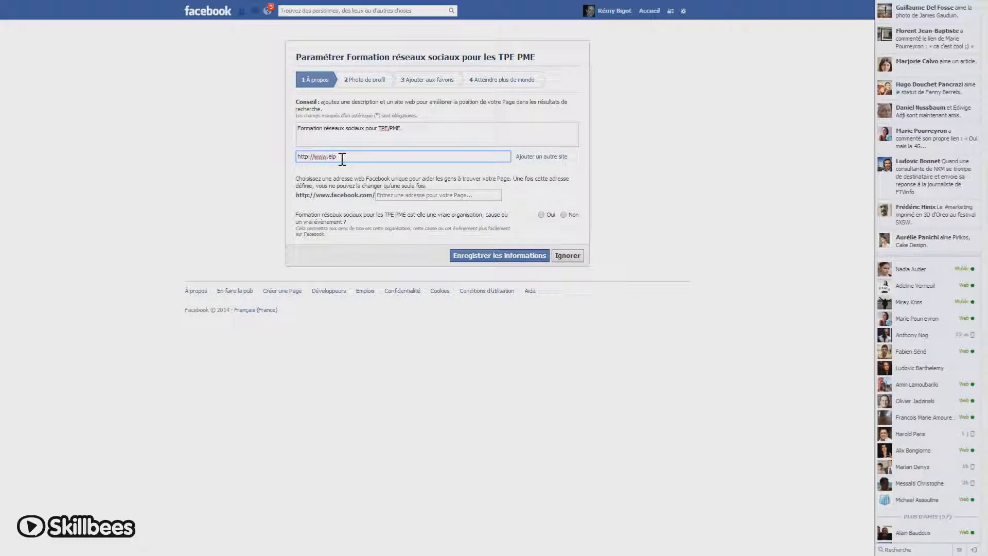
type("rm.com")
left_click(541, 157)
left_click(319, 172)
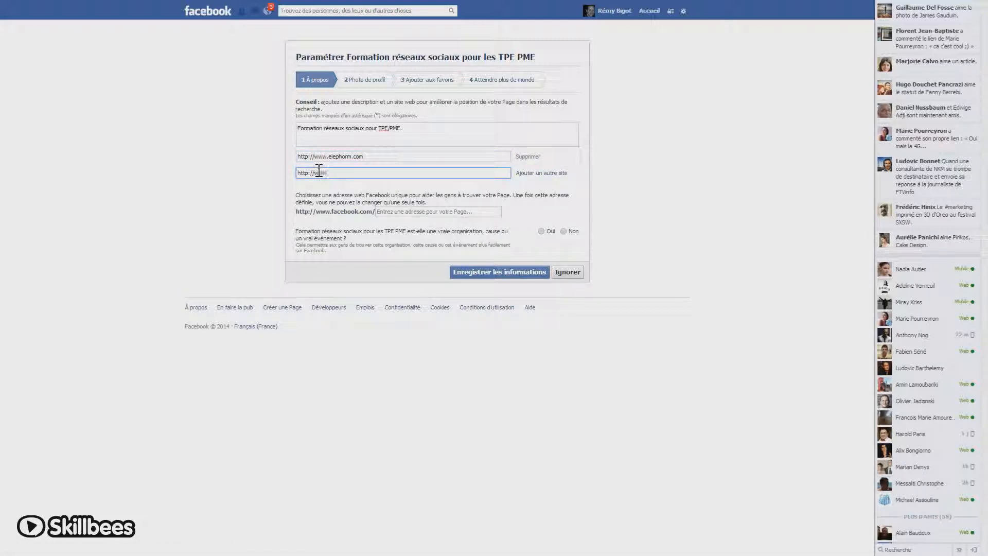
type("www.skillbees.com")
Open the page's unique Facebook web address for editing
left_click(392, 184)
left_click(403, 214)
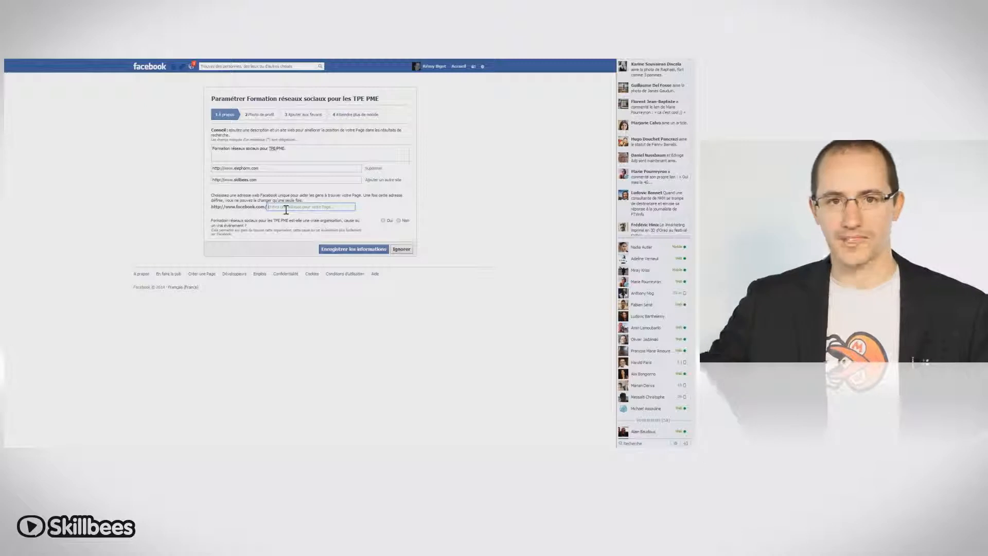
left_click(287, 208)
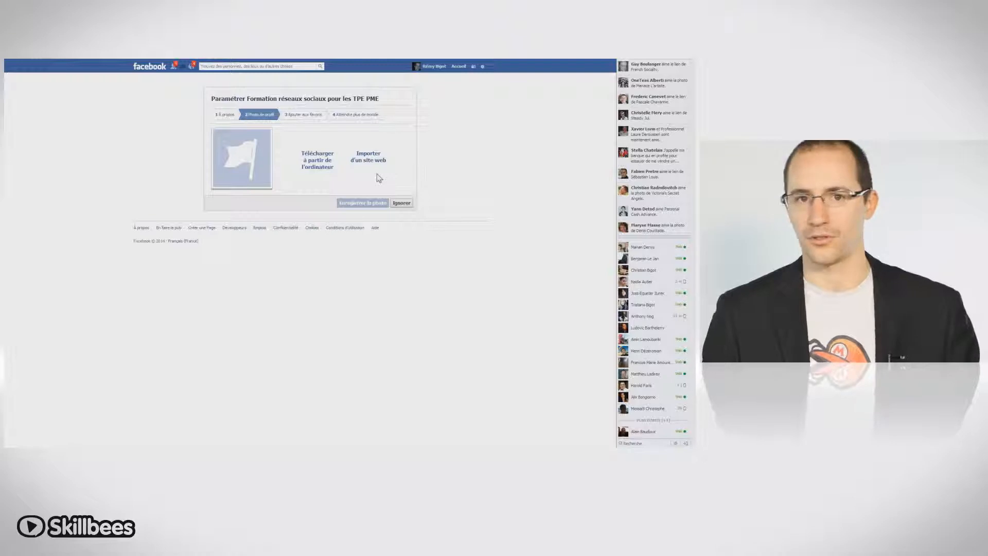
Upload the profile photo with the Skillbees logo from the Facebook TPE folder on the desktop and continue the setup
left_click(319, 168)
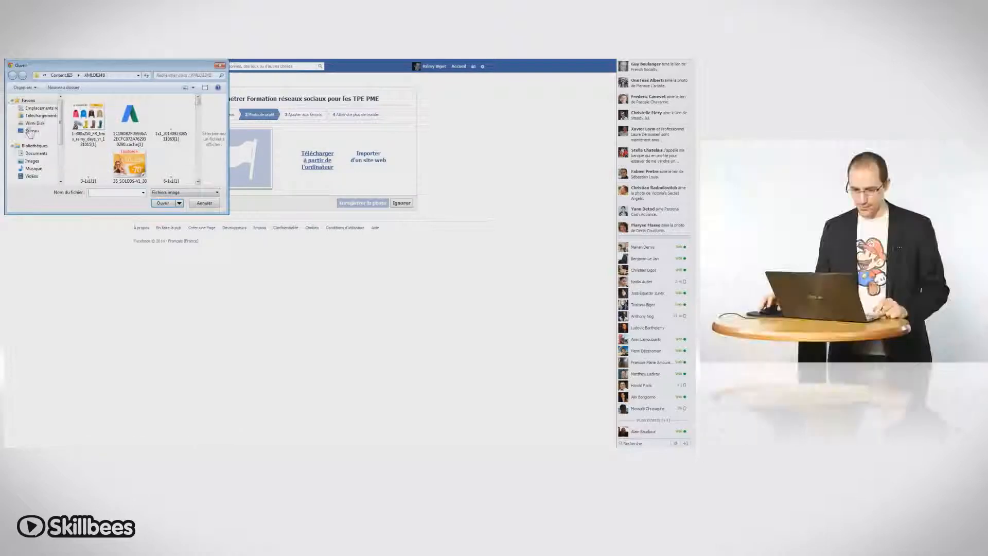
left_click(31, 131)
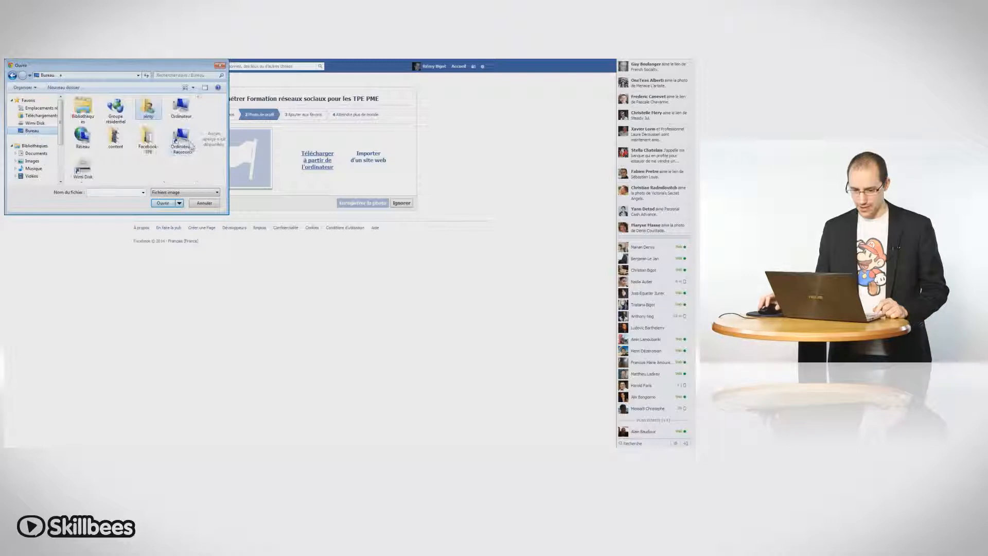
double_click(148, 137)
double_click(90, 114)
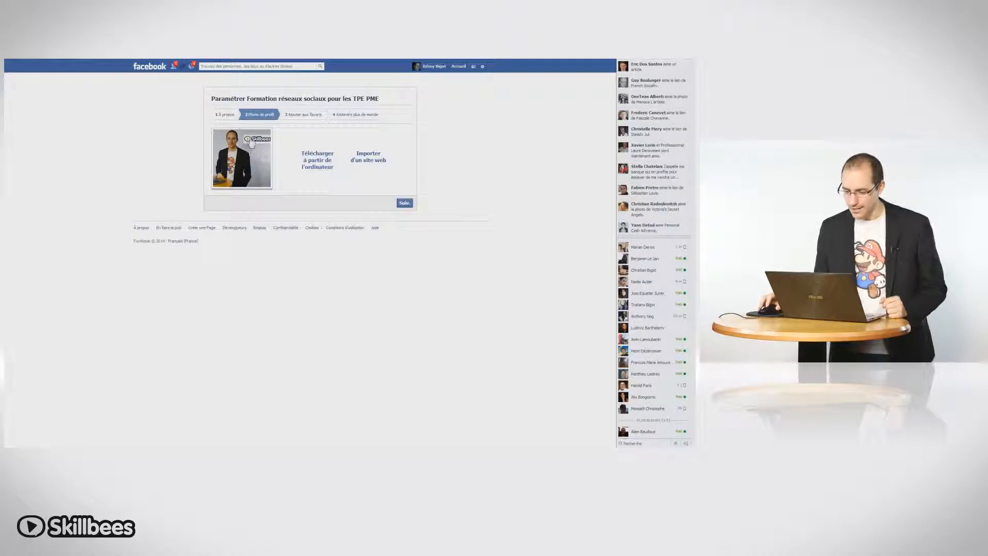
left_click(405, 204)
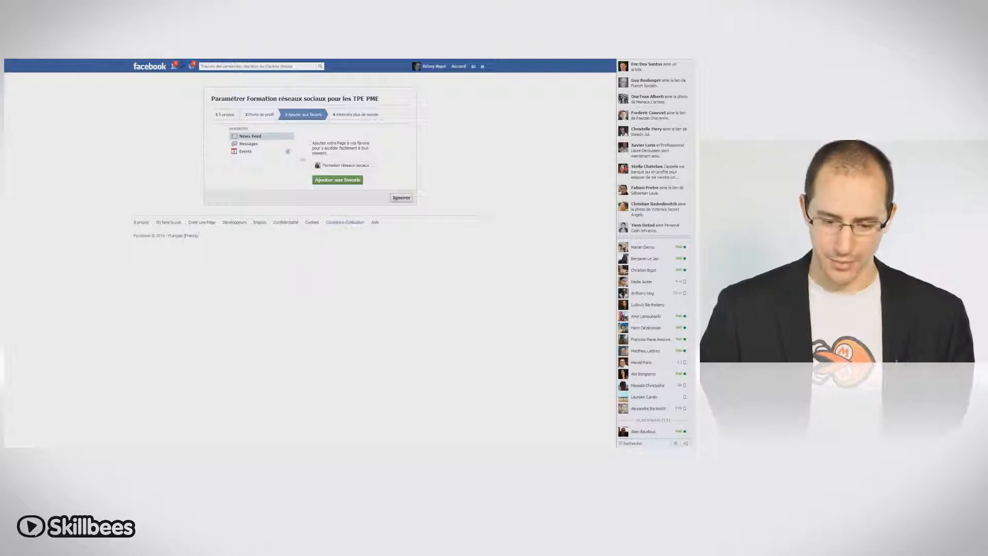
Add the page to the favourites and skip the paid promotion stage to finish the setup
left_click(342, 181)
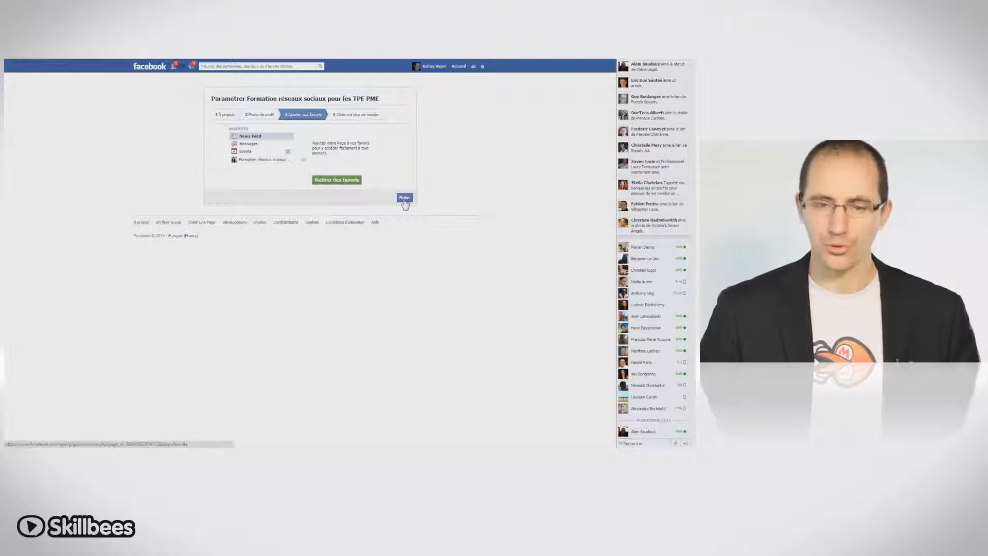
left_click(405, 198)
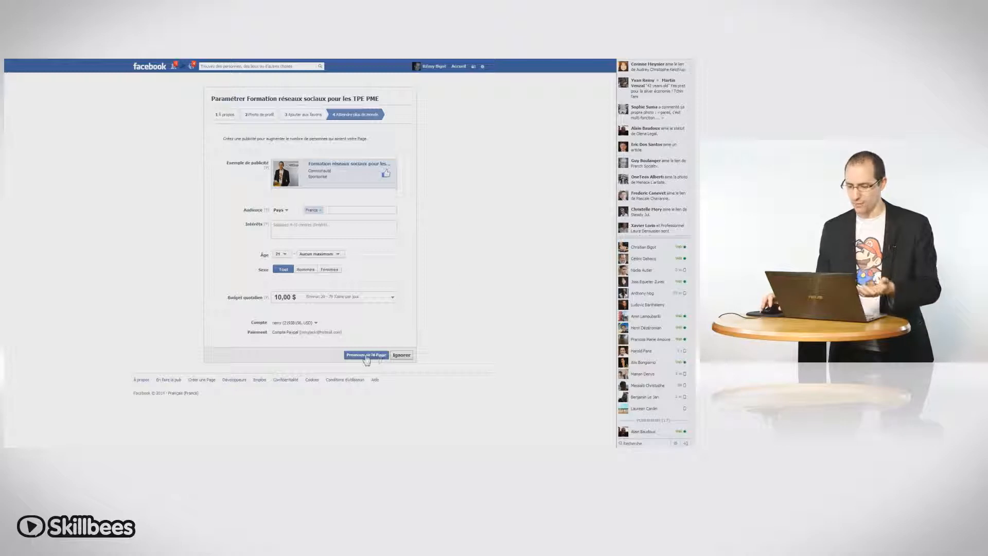
left_click(366, 355)
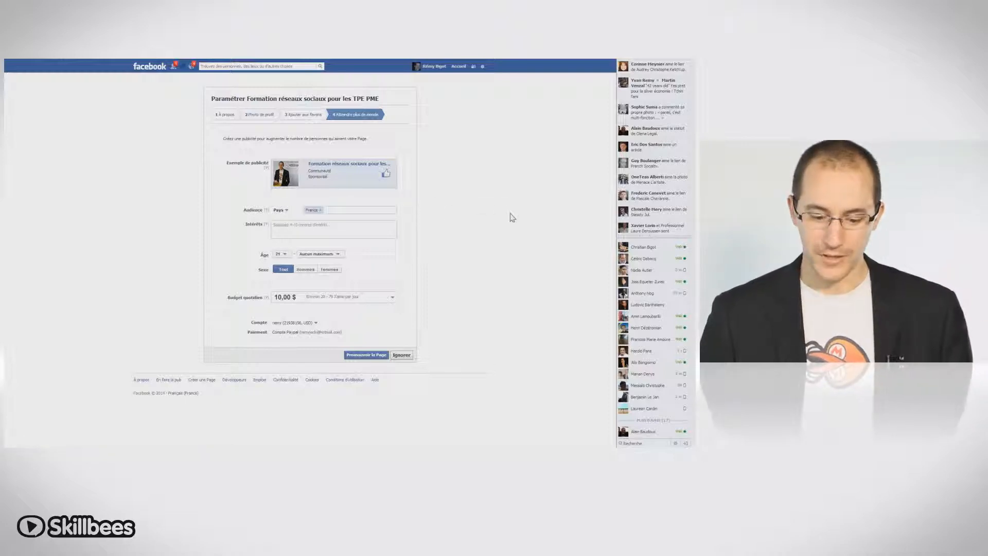
left_click(286, 227)
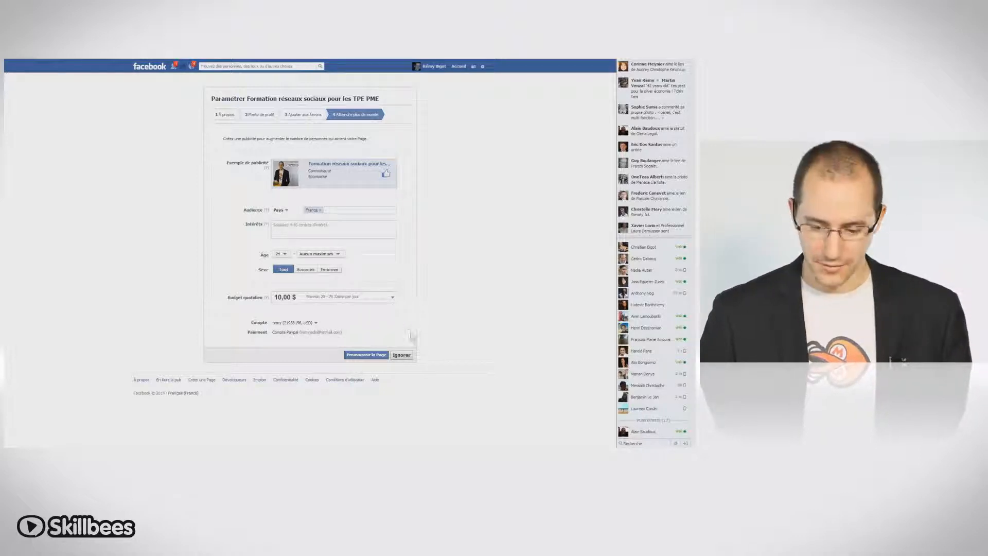
left_click(405, 355)
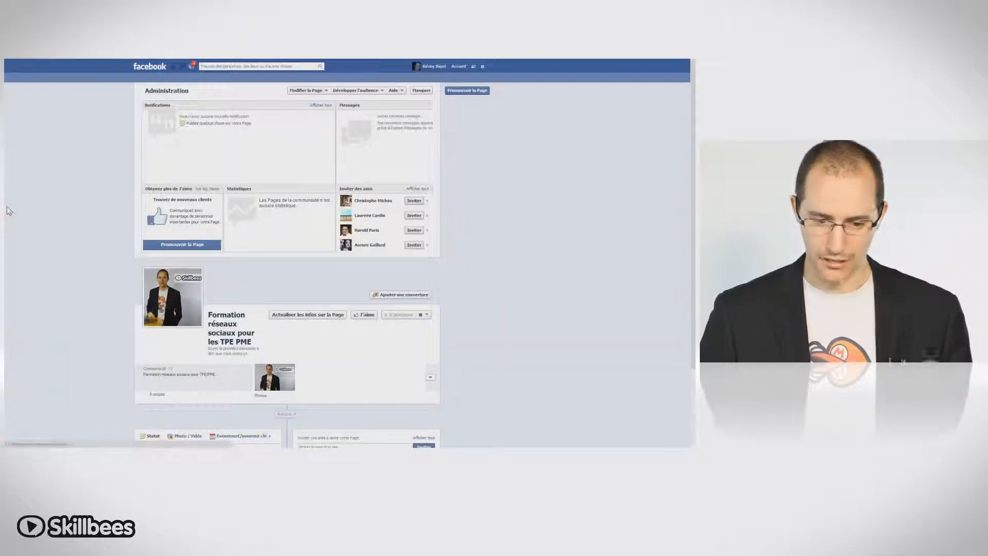